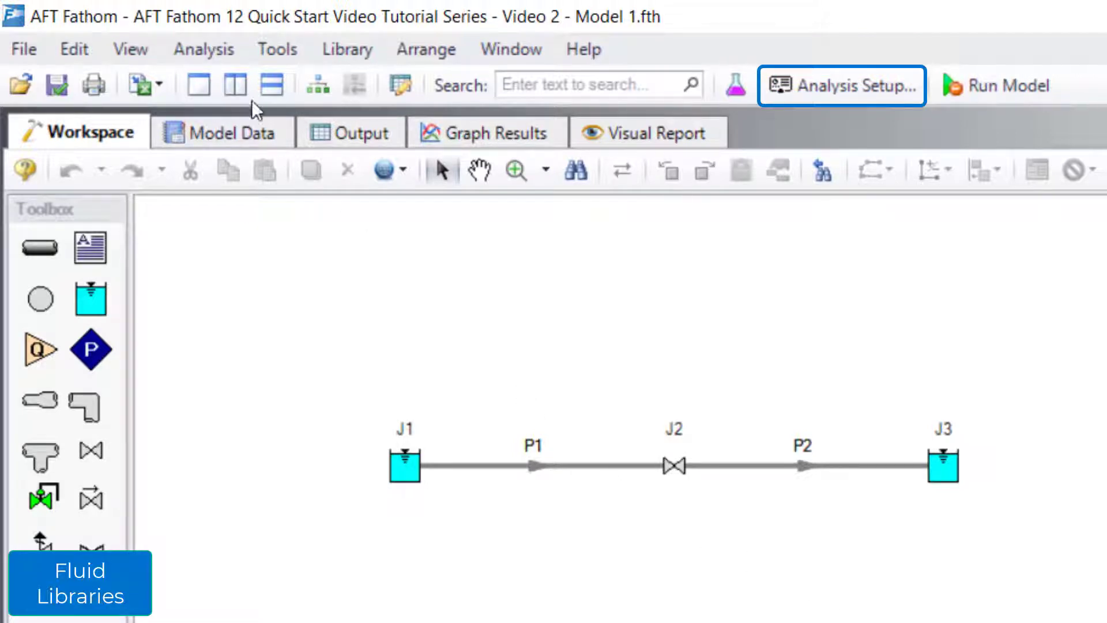
Open Analysis Setup from the Analysis menu to reach the Fluid page
{"action": "left_click", "coordinate": [218, 53]}
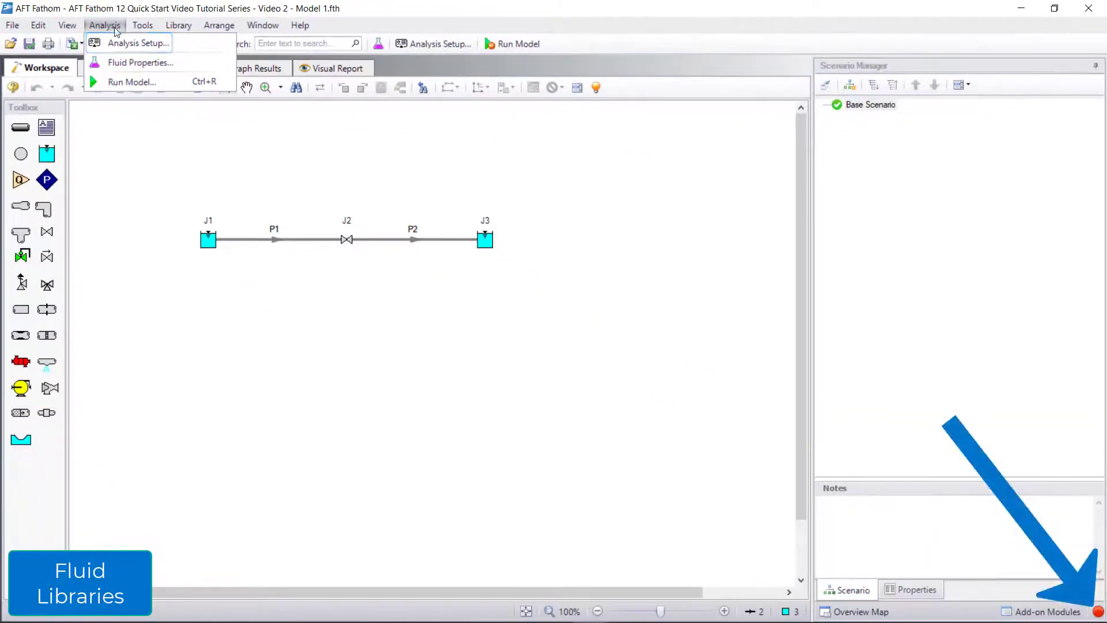
Choose AFT Standard as the fluid source so its library list, with Water (liquid), appears
{"action": "left_click", "coordinate": [123, 42]}
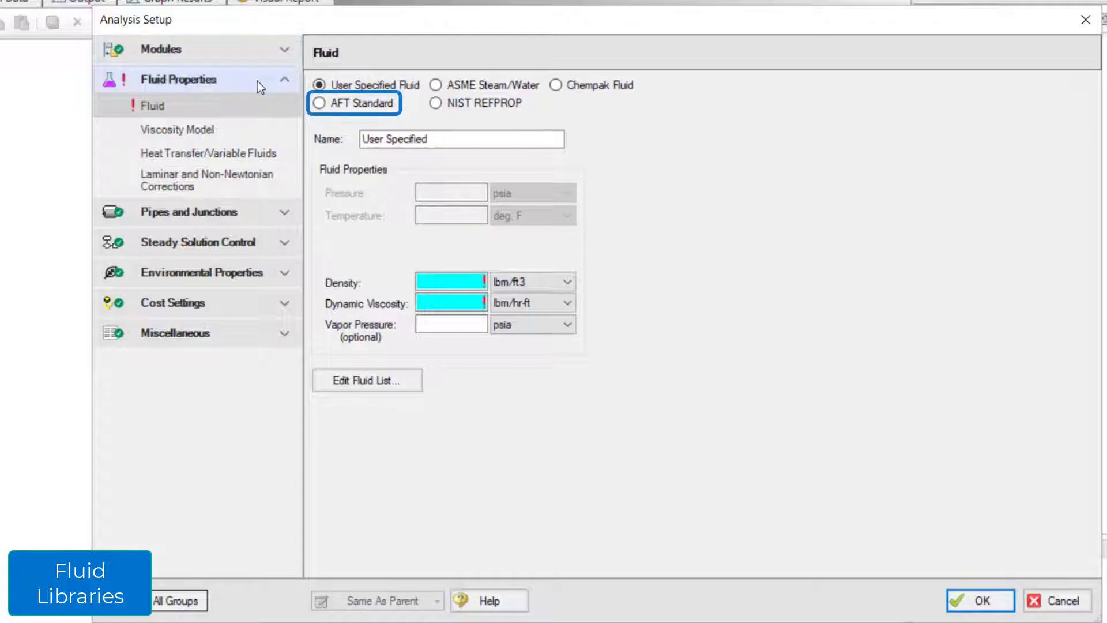
Add Water (liquid) at 65 °F and show its density in kg/m3 (999.269)
{"action": "left_click", "coordinate": [321, 105]}
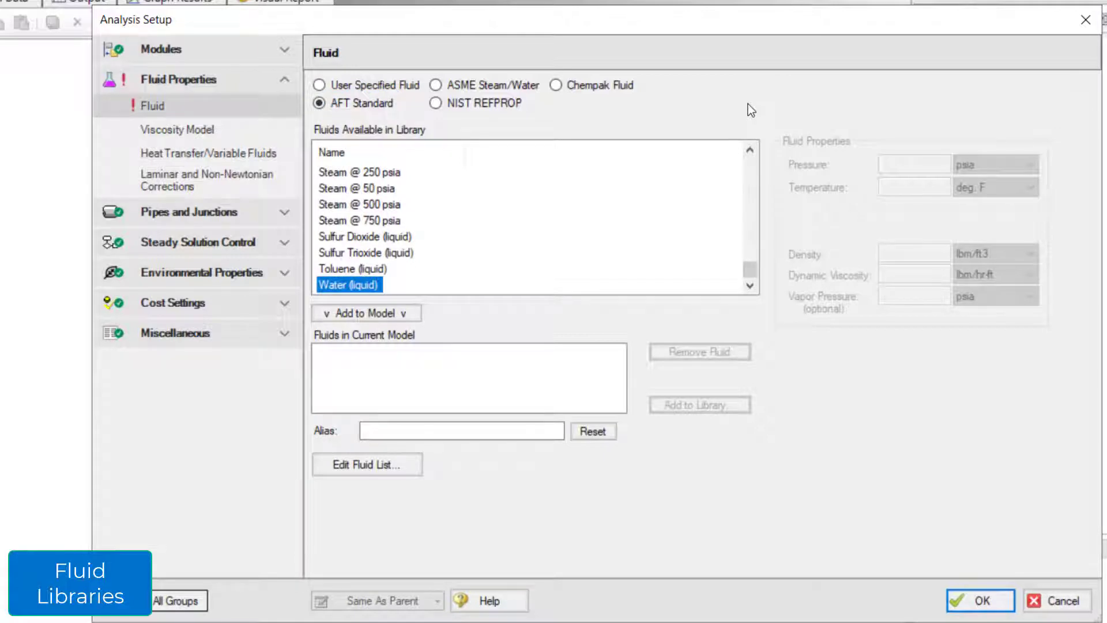
{"action": "left_click", "coordinate": [364, 285]}
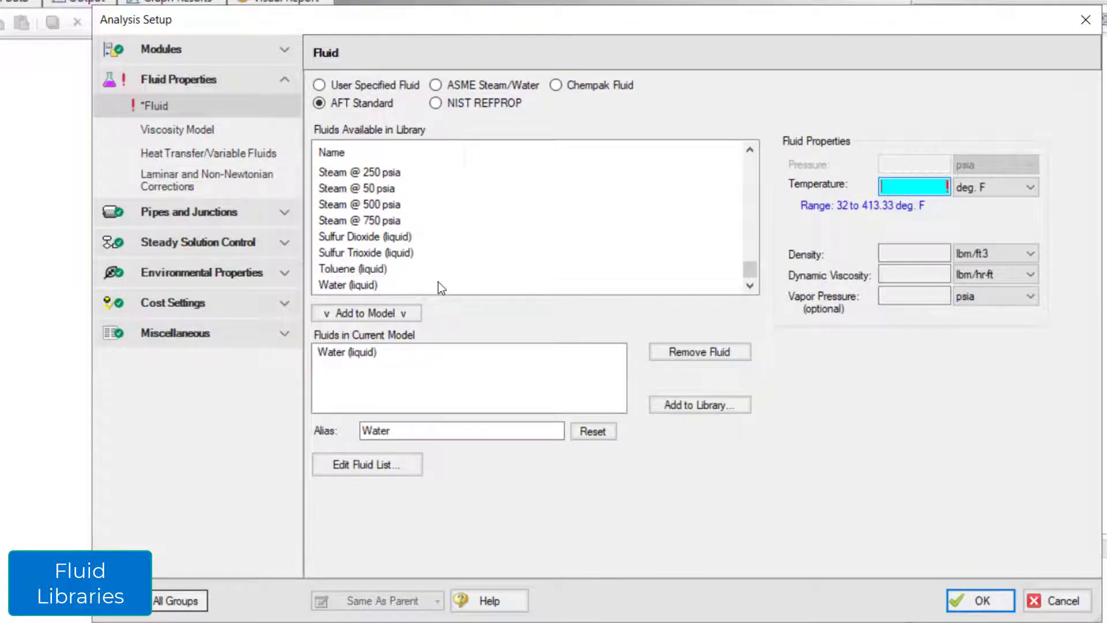
{"action": "type", "text": "65"}
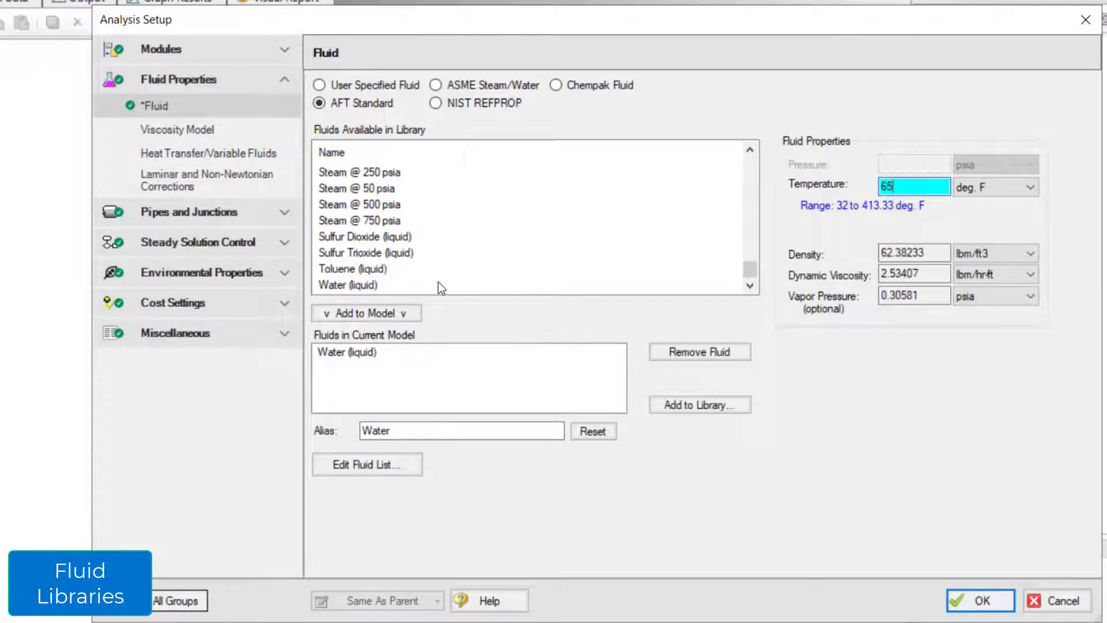
{"action": "key", "text": "Tab"}
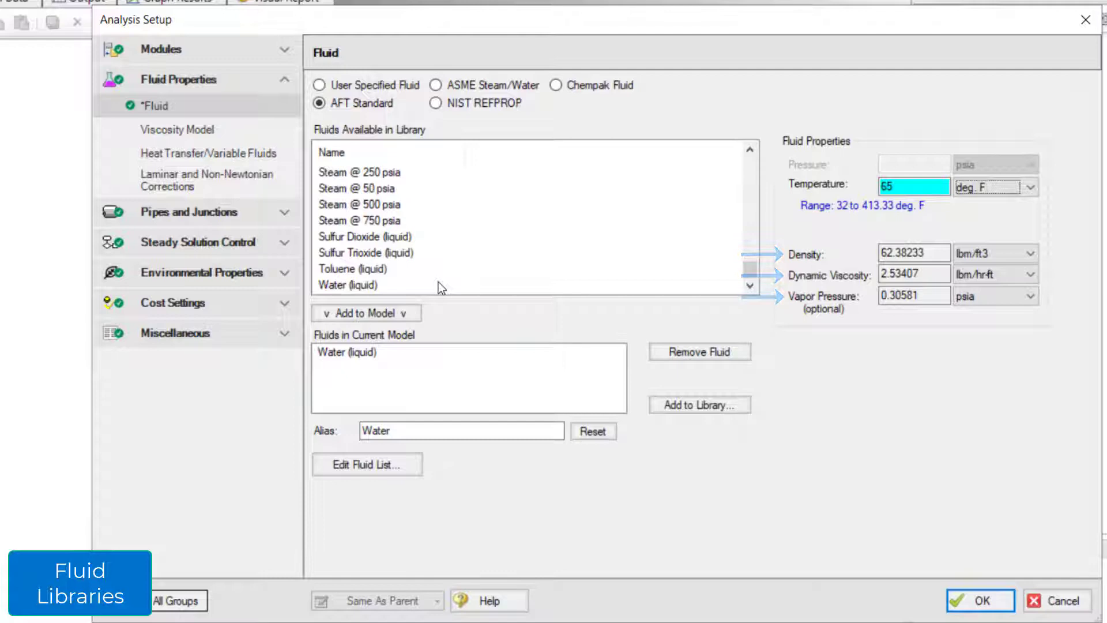
{"action": "left_click", "coordinate": [1037, 255]}
{"action": "left_click", "coordinate": [1016, 279]}
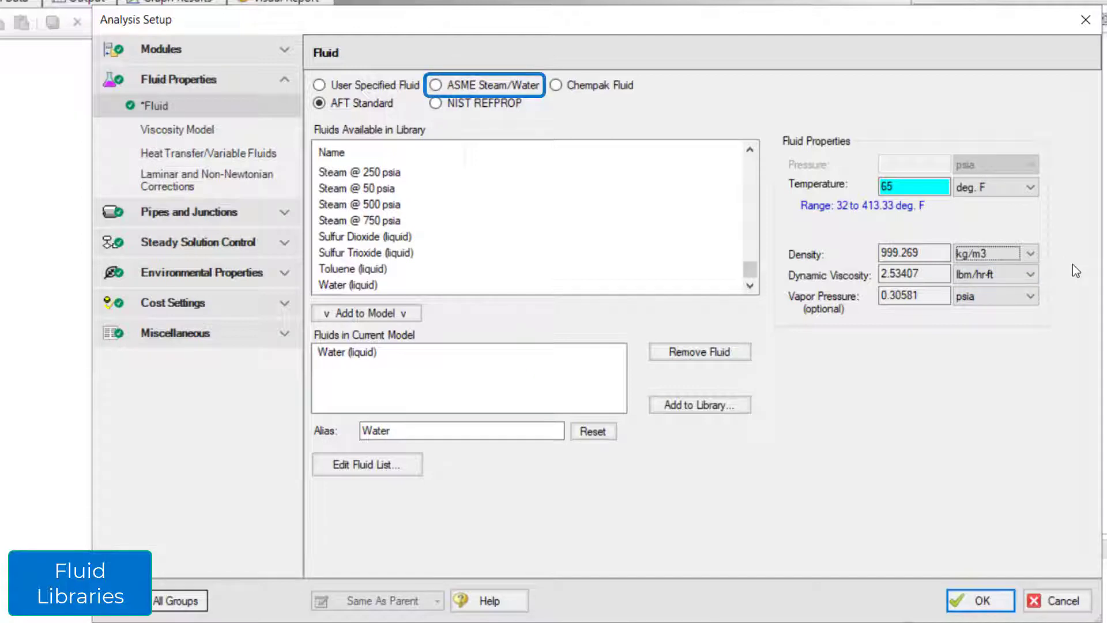
Use ASME Steam/Water properties at 1000 psia and 500 °F
{"action": "left_click", "coordinate": [502, 82]}
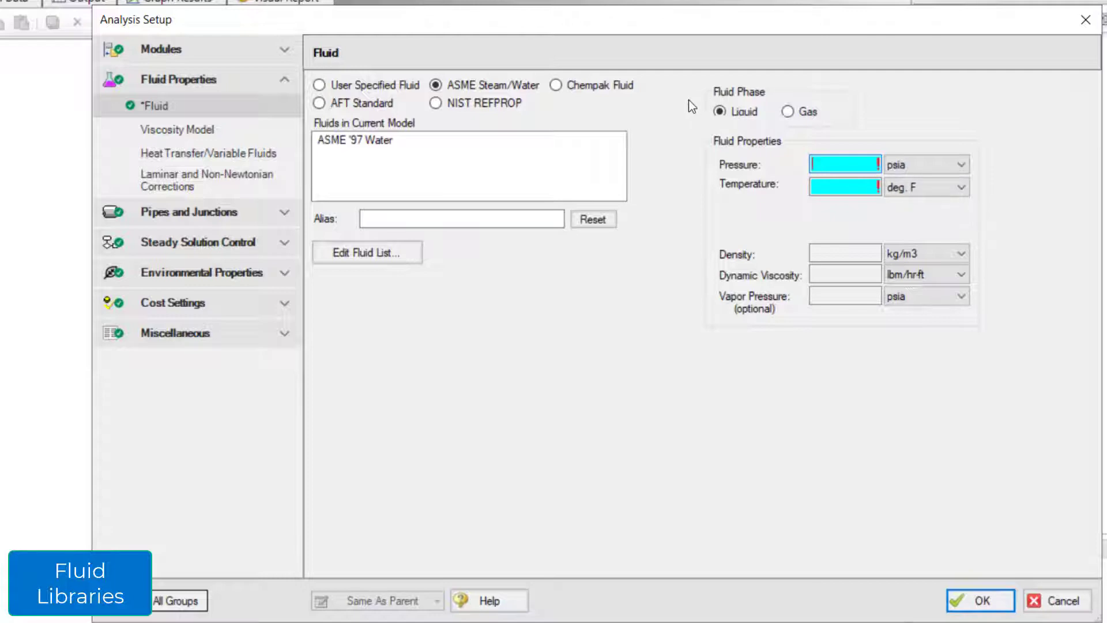
{"action": "type", "text": "10"}
{"action": "type", "text": "00"}
{"action": "key", "text": "Tab"}
{"action": "type", "text": "5"}
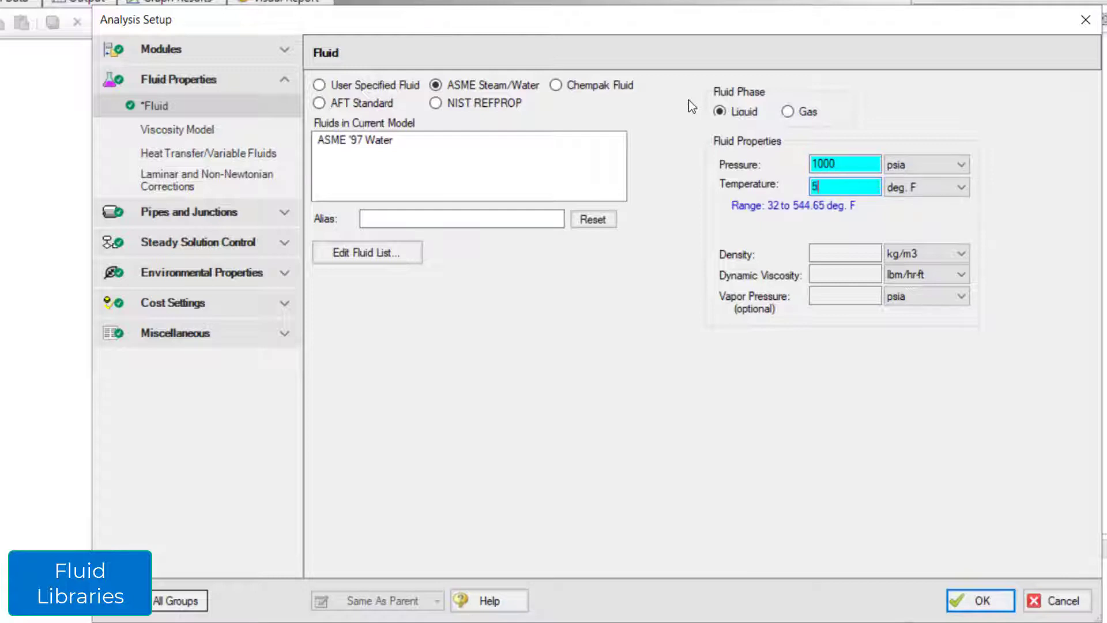
{"action": "type", "text": "00"}
{"action": "key", "text": "Tab"}
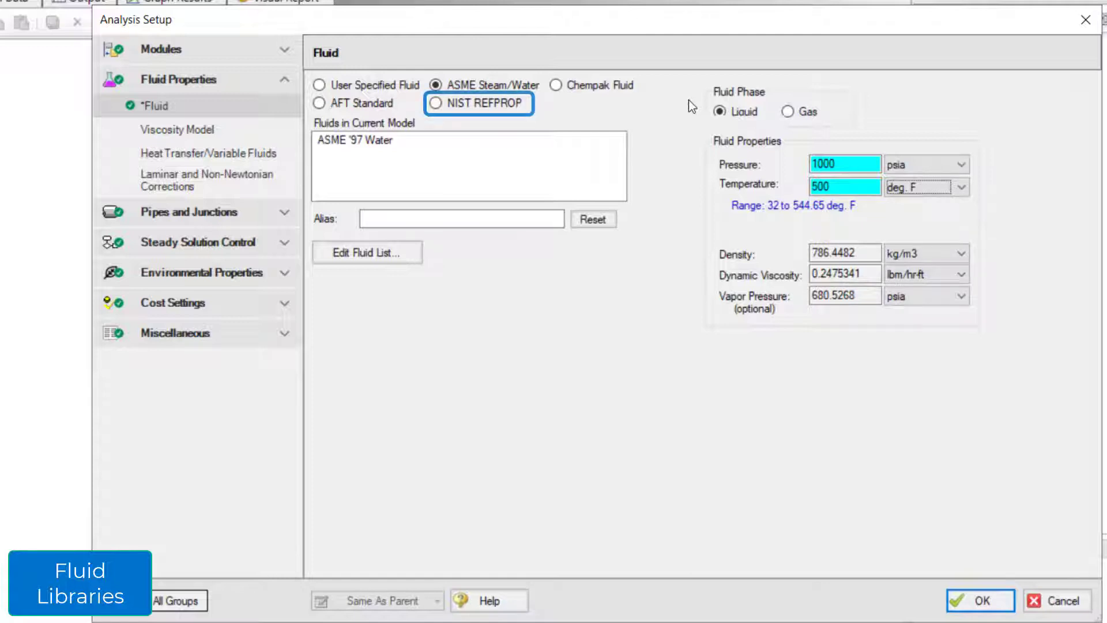
Choose NIST REFPROP, start a new mixture, and cancel the Create Mixture dialog
{"action": "left_click", "coordinate": [472, 112]}
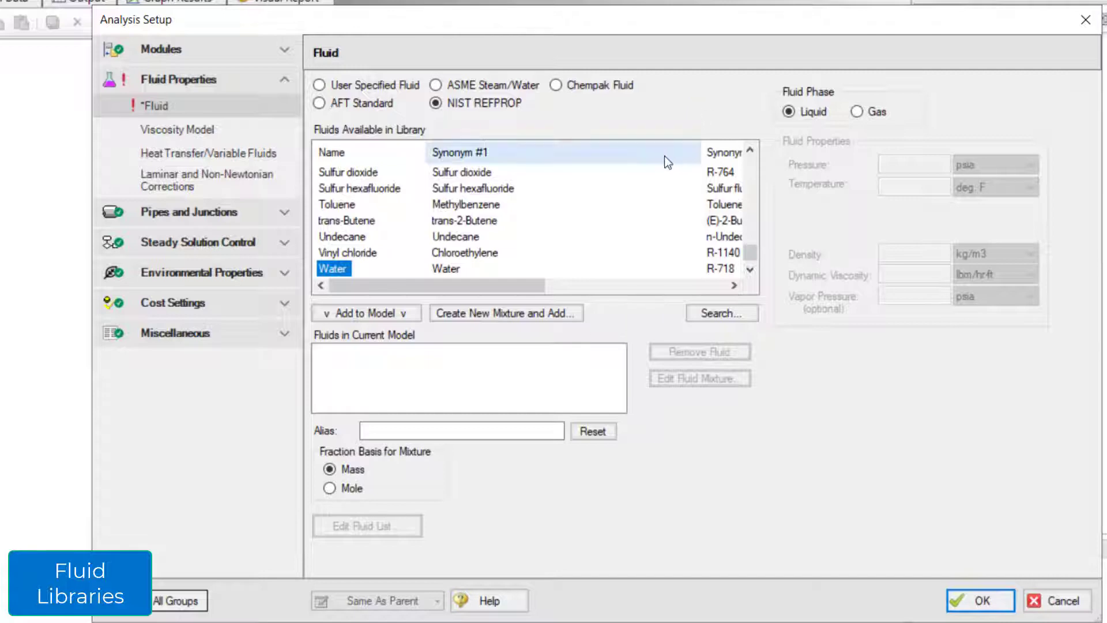
{"action": "left_click", "coordinate": [576, 312]}
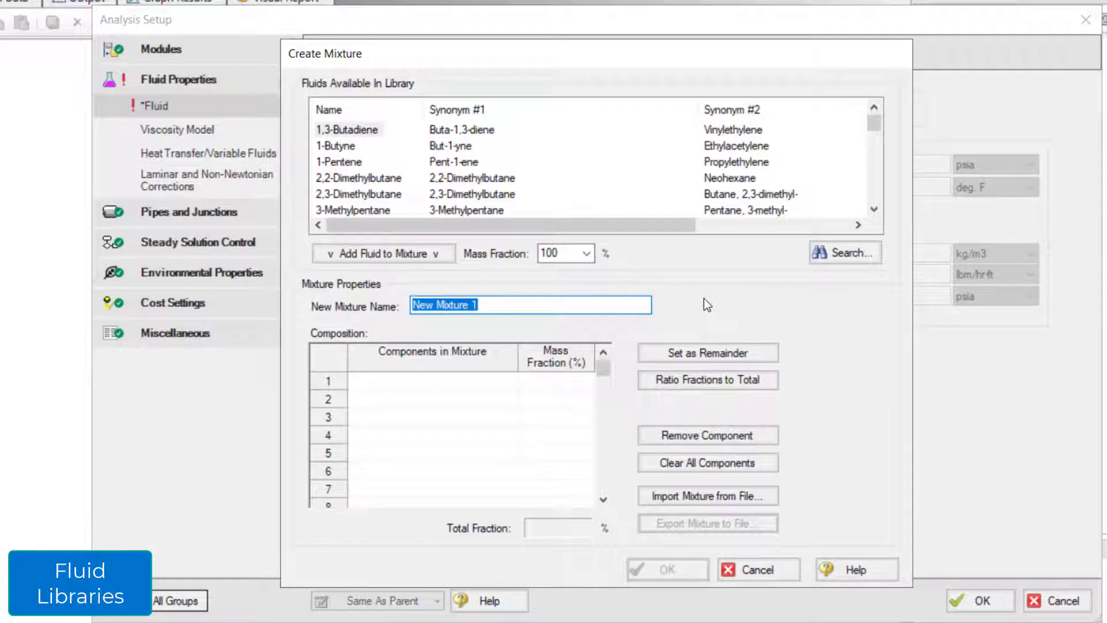
{"action": "left_click", "coordinate": [769, 572]}
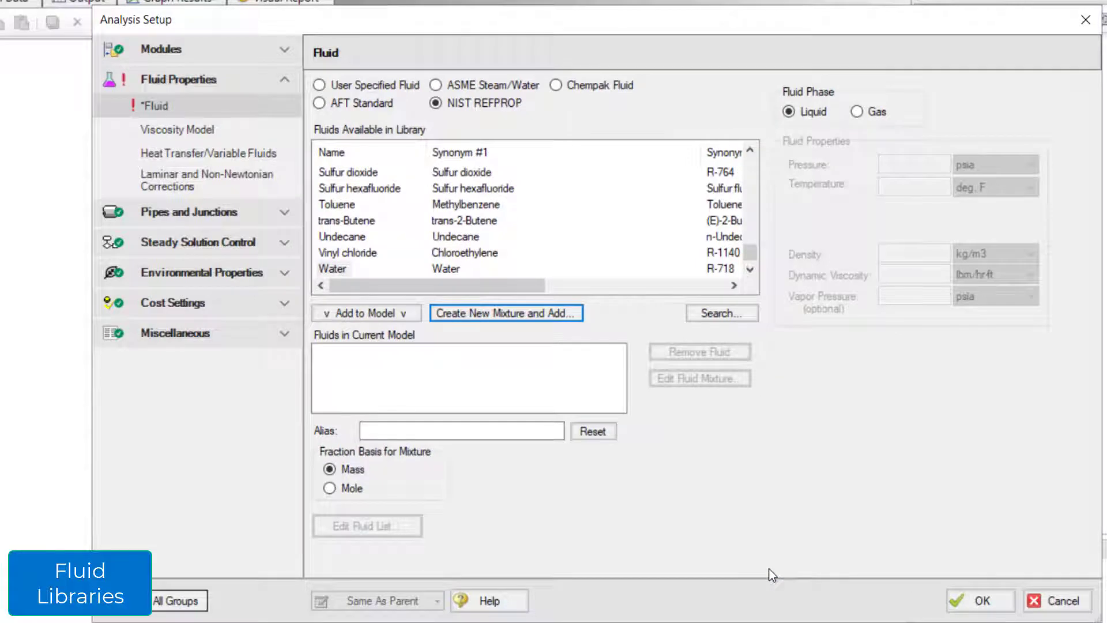
Add Chempak 1,1,1,2,2-pentafluoropropane at 30 psia and 0 °F, then view the Viscosity Model page
{"action": "left_click", "coordinate": [605, 92]}
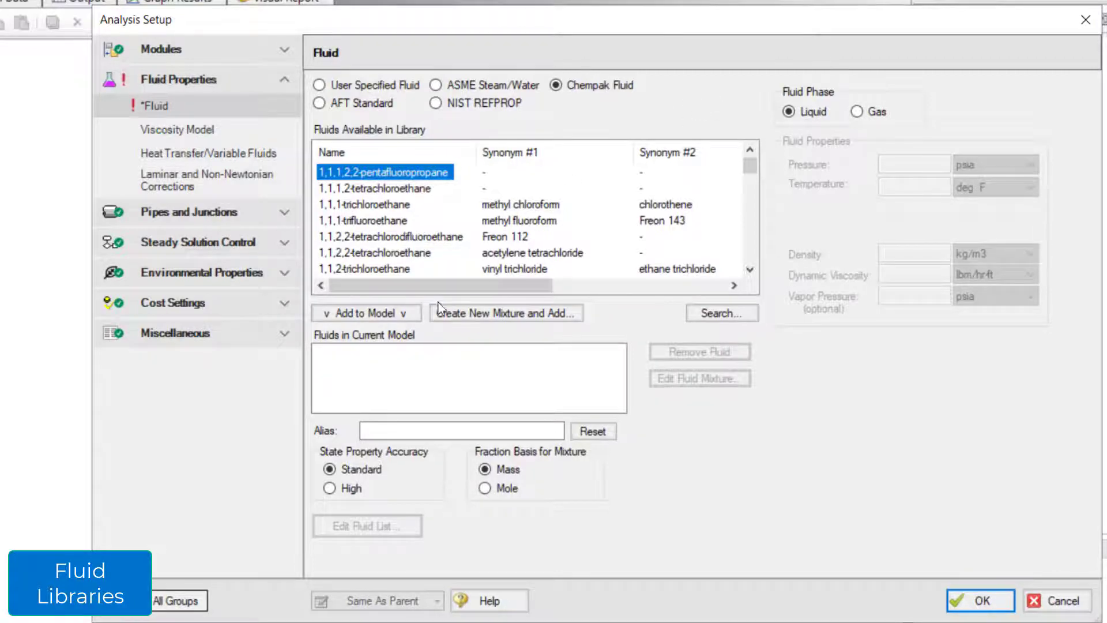
{"action": "left_click", "coordinate": [409, 316]}
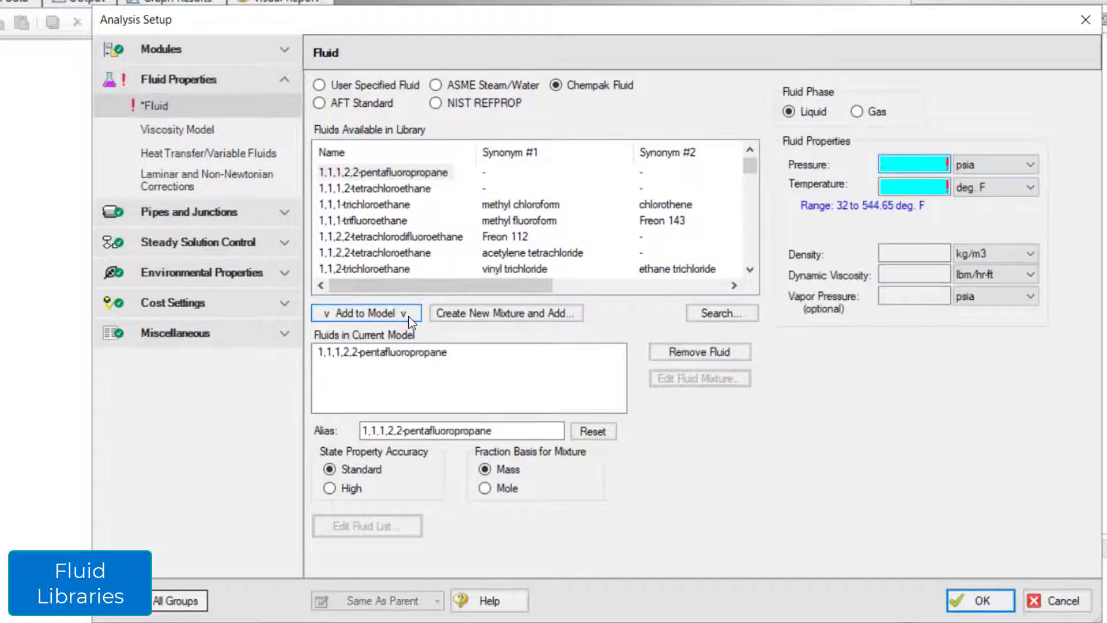
{"action": "type", "text": "30"}
{"action": "key", "text": "Tab"}
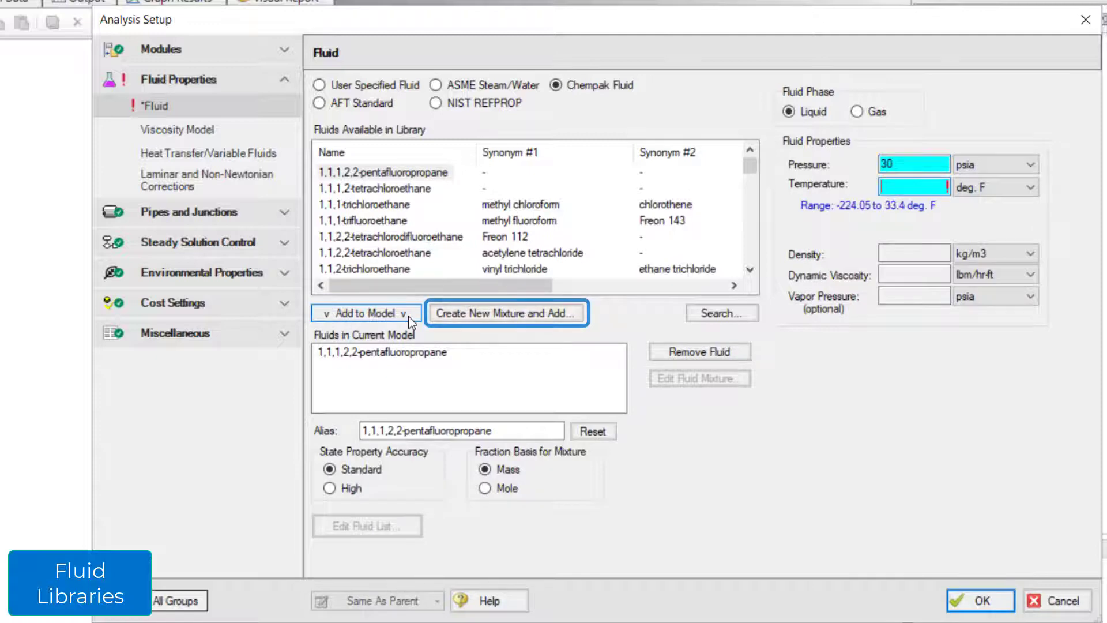
{"action": "type", "text": "0"}
{"action": "key", "text": "Tab"}
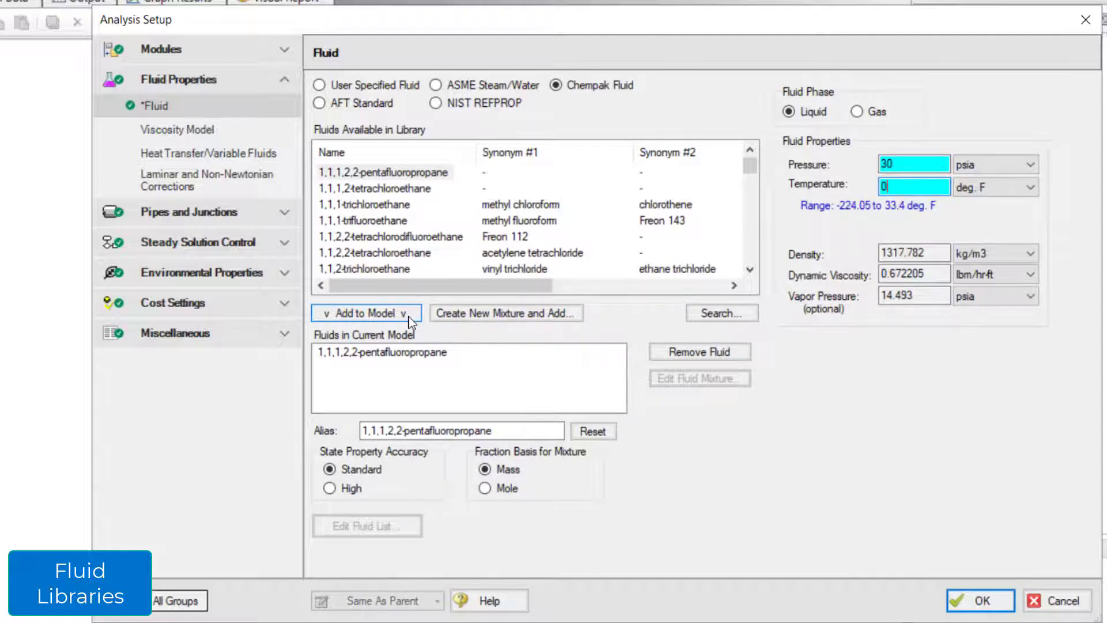
{"action": "left_click", "coordinate": [237, 128]}
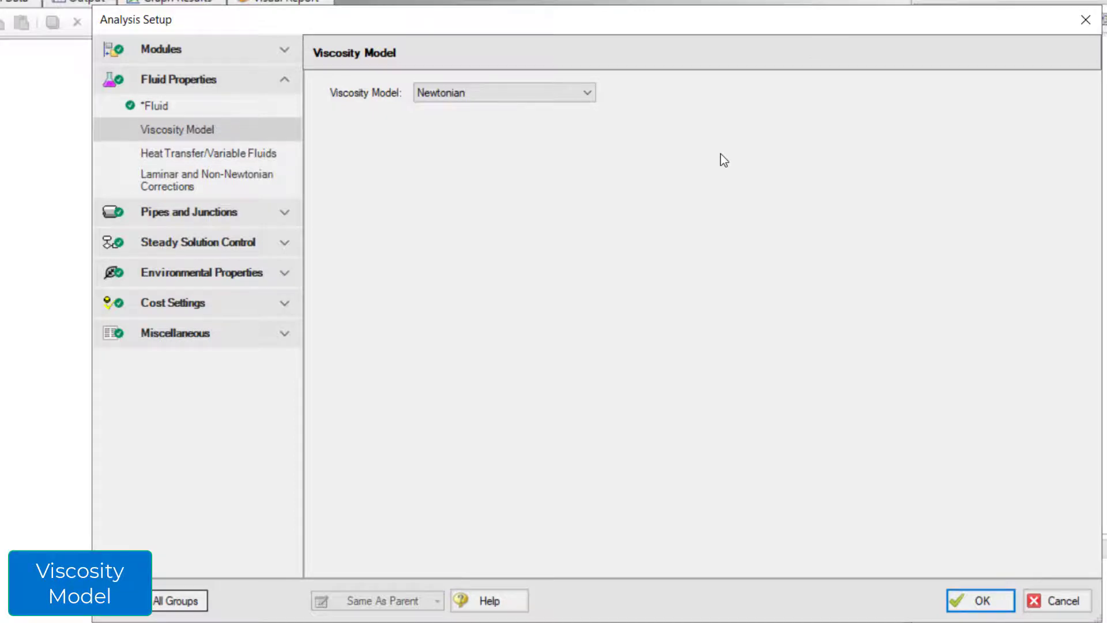
Set the Power Law viscosity model with constants calculated from rheological data
{"action": "left_click", "coordinate": [590, 94]}
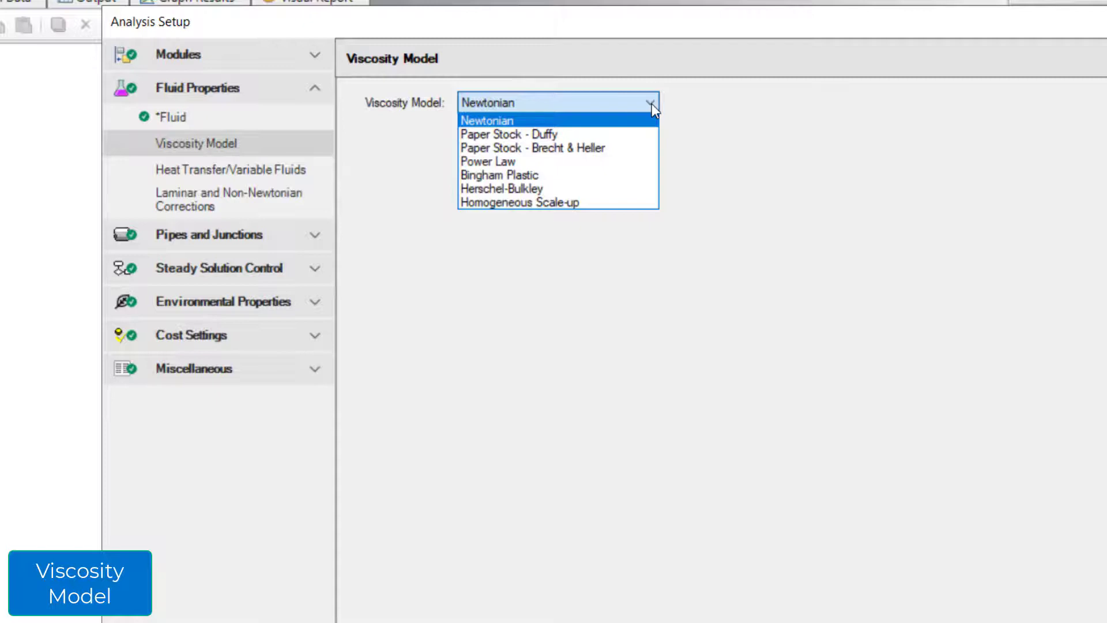
{"action": "left_click", "coordinate": [577, 166]}
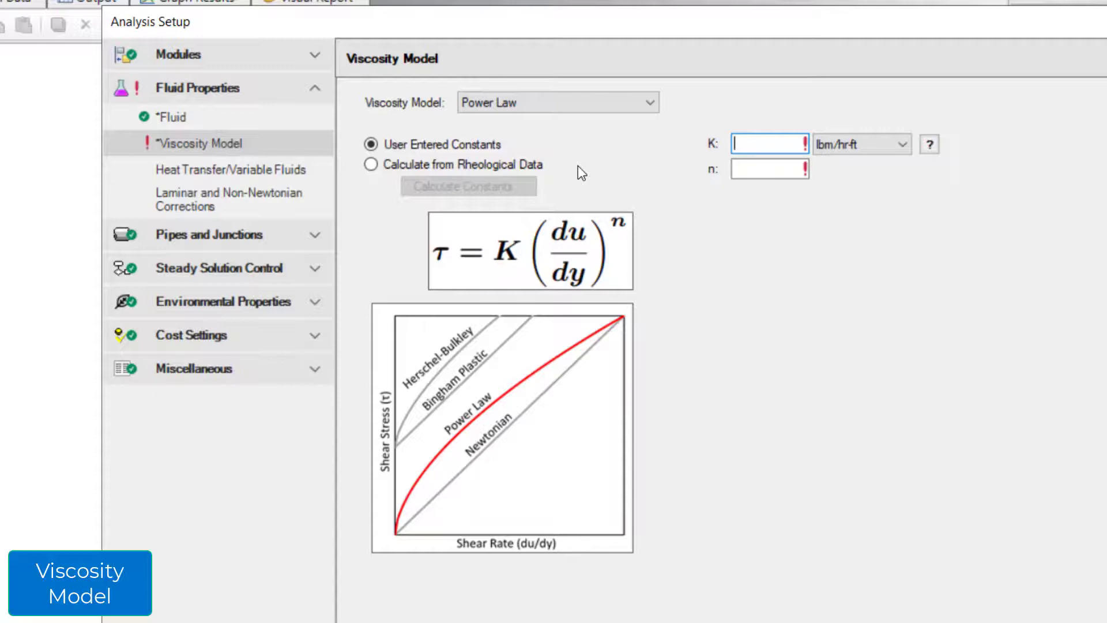
{"action": "left_click", "coordinate": [502, 165]}
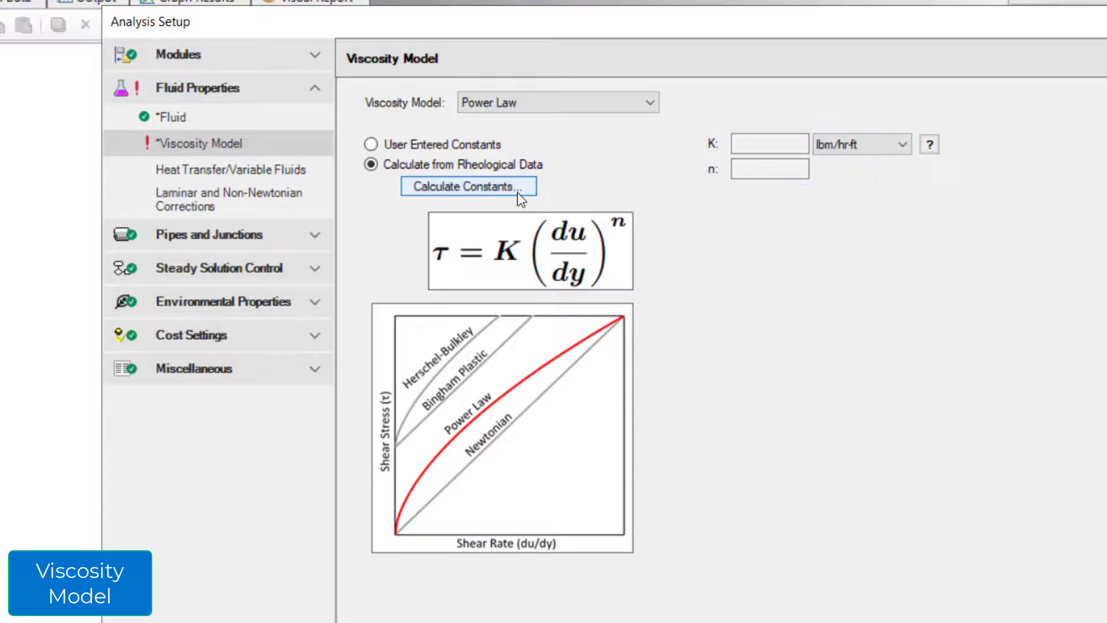
{"action": "left_click", "coordinate": [517, 192]}
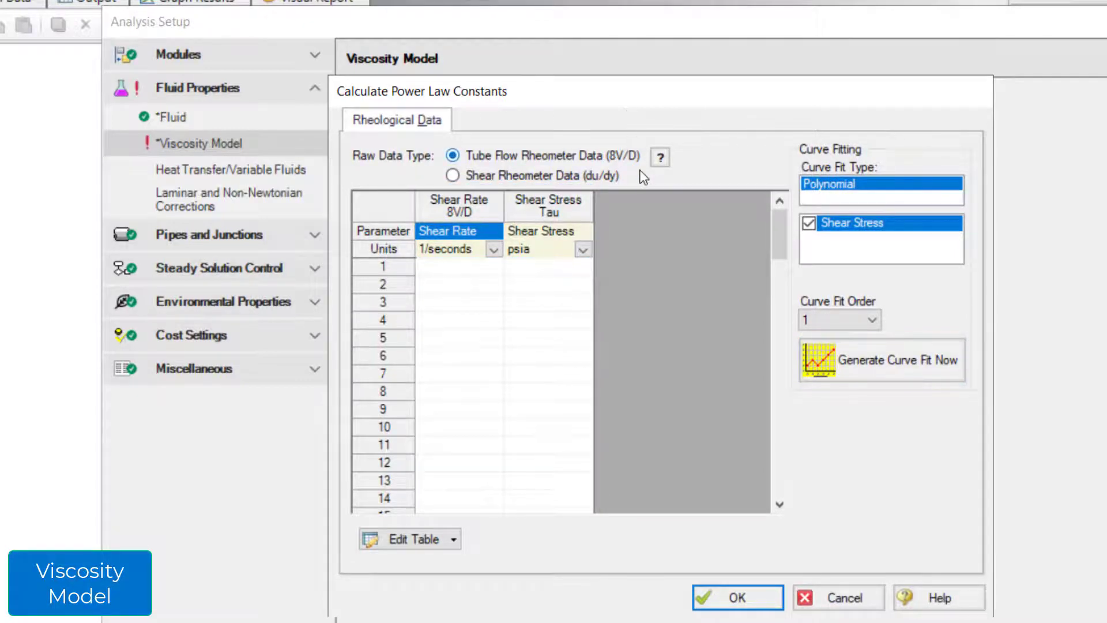
{"action": "left_click", "coordinate": [852, 598]}
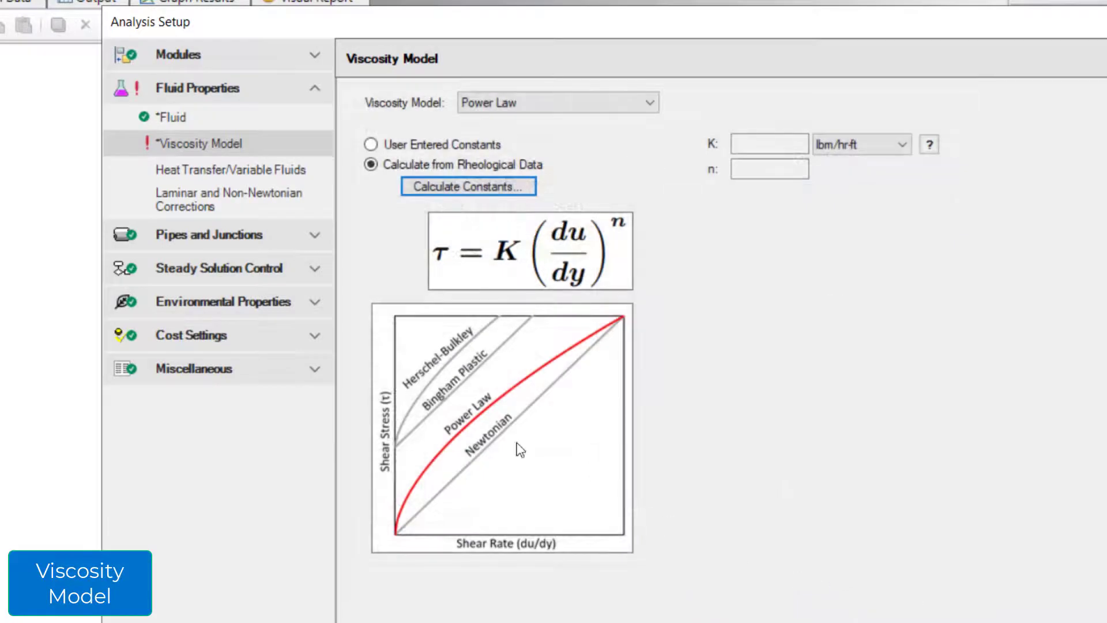
On the Heat Transfer/Variable Fluids page, try Variable Fluid Properties
{"action": "left_click", "coordinate": [233, 170]}
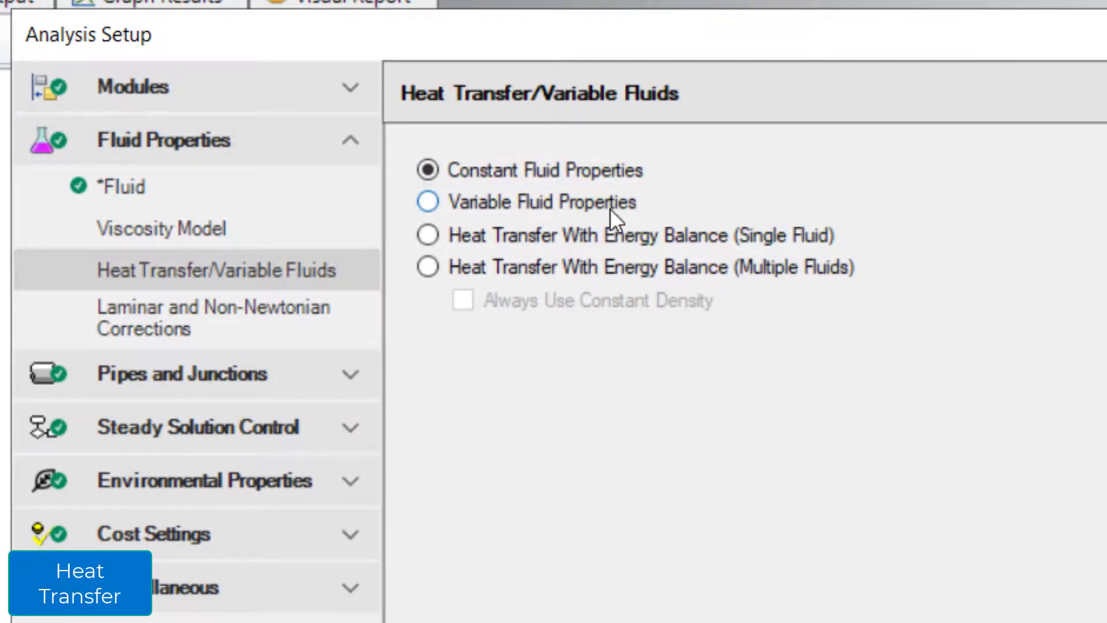
{"action": "left_click", "coordinate": [606, 205]}
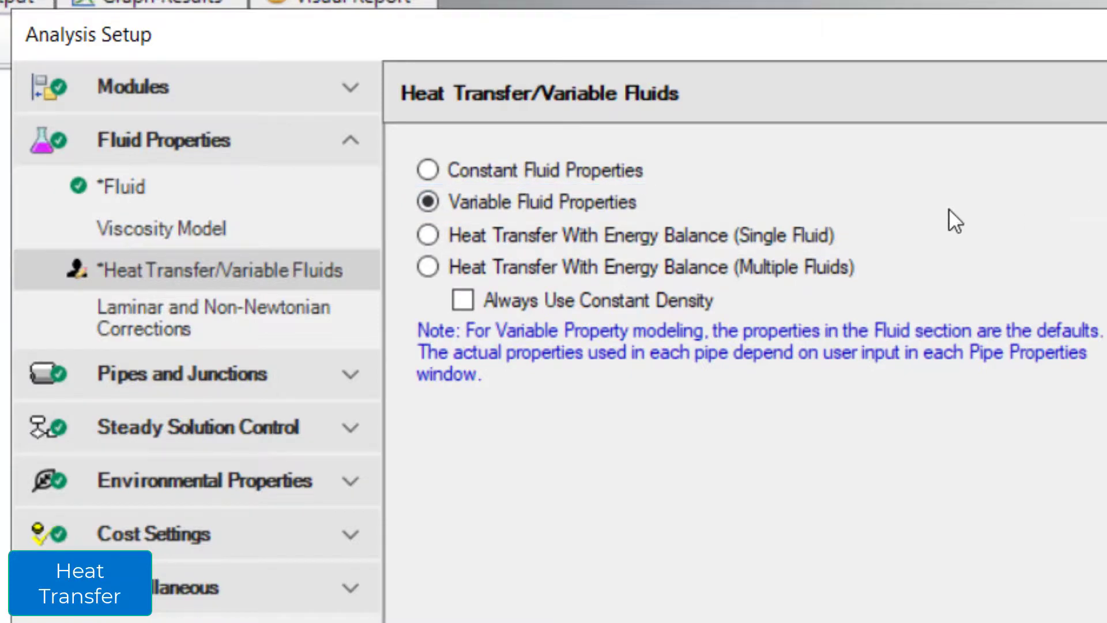
Select Heat Transfer With Energy Balance (Single Fluid)
{"action": "left_click", "coordinate": [803, 239]}
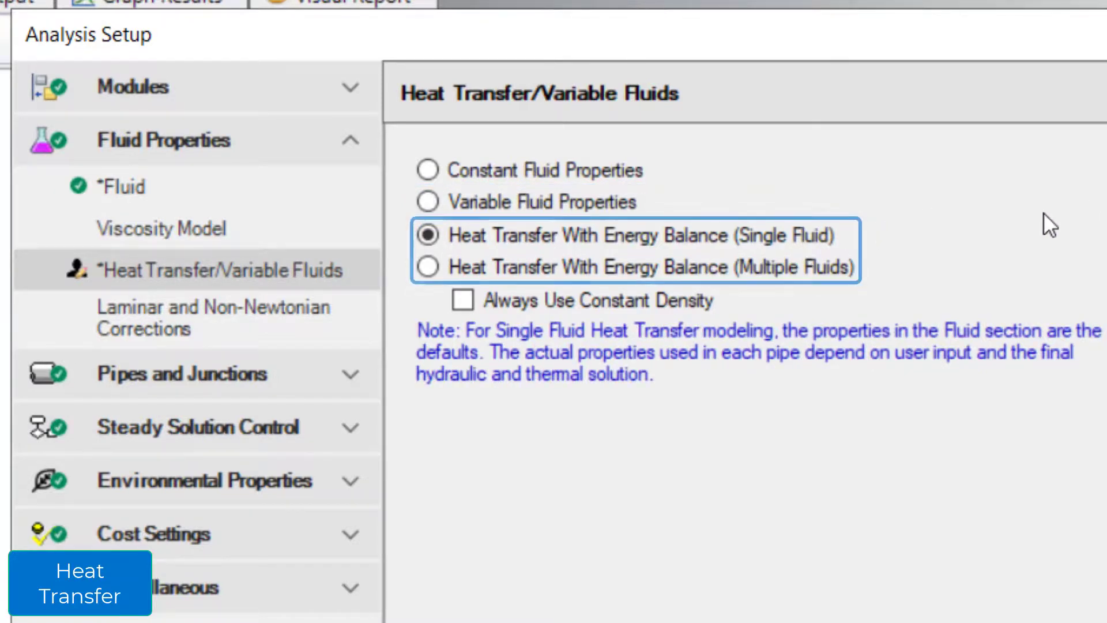